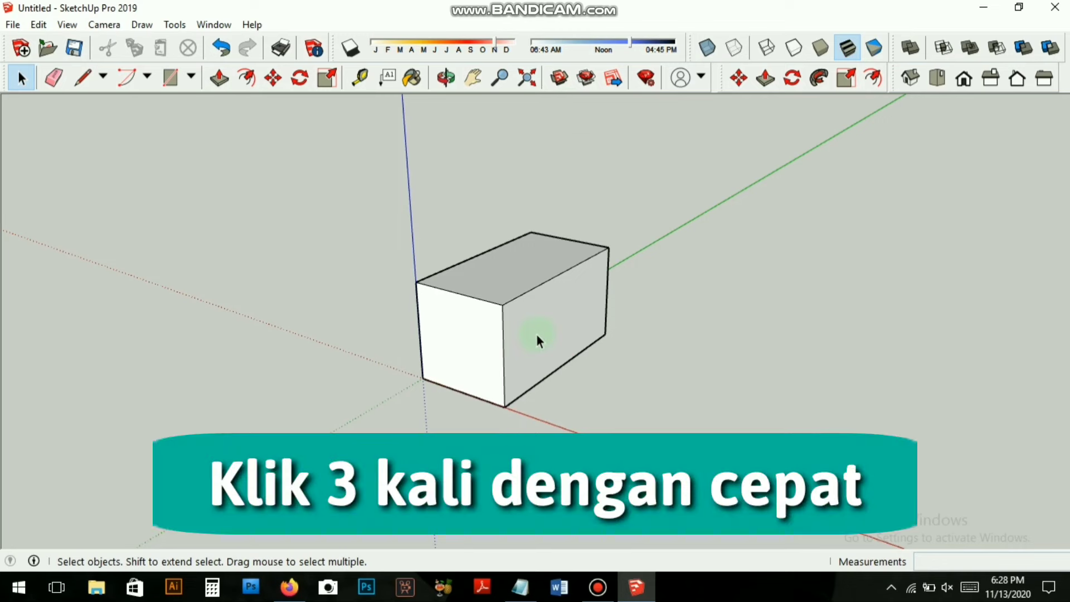
- Triple-click the box so every one of its faces and edges is selected
triple_click(537, 333)
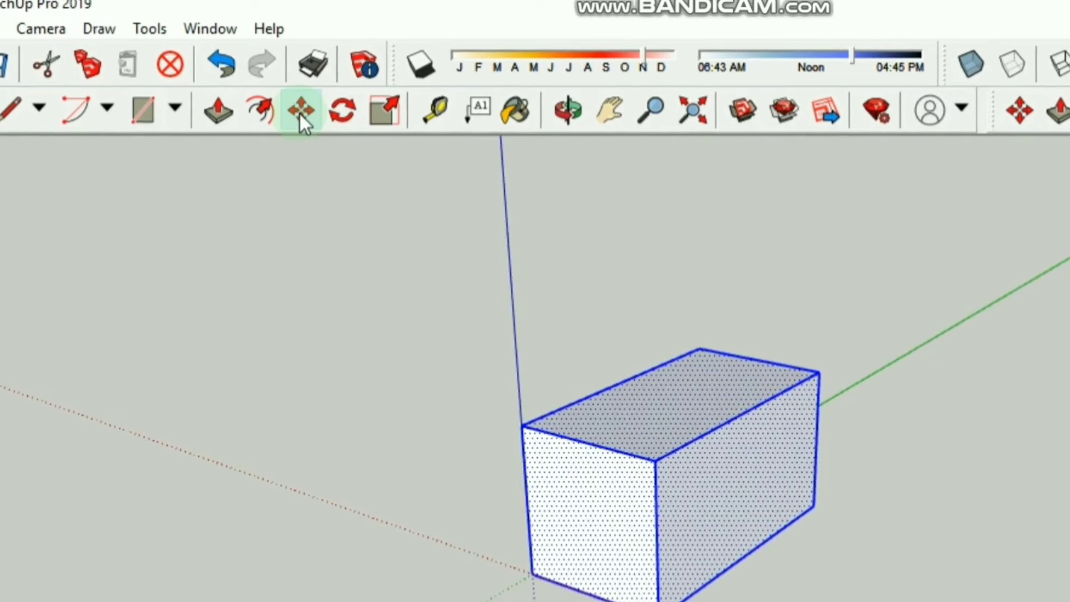
key("m")
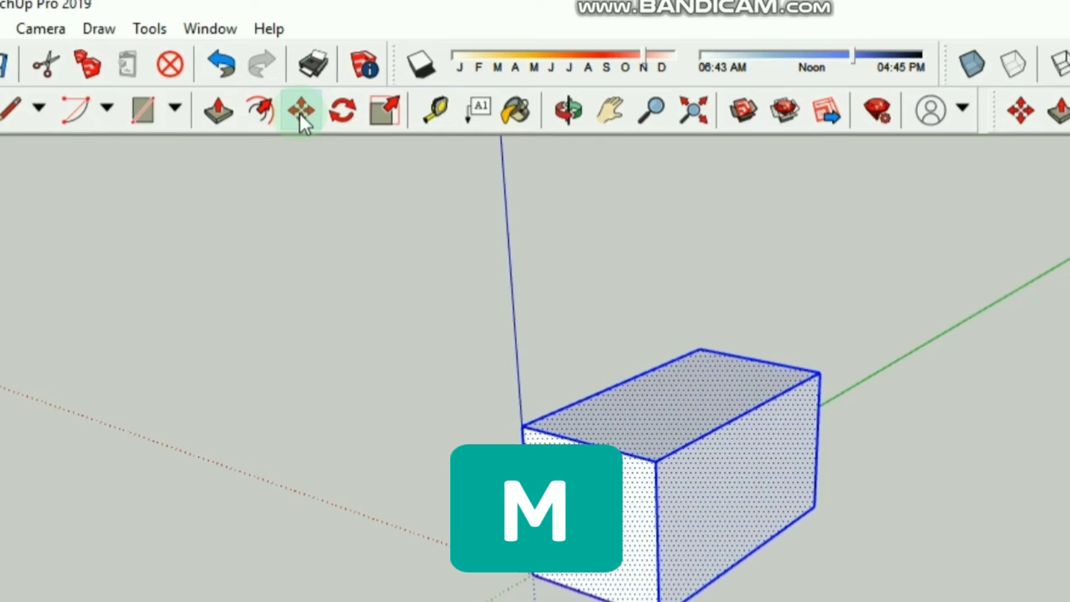
left_click(300, 114)
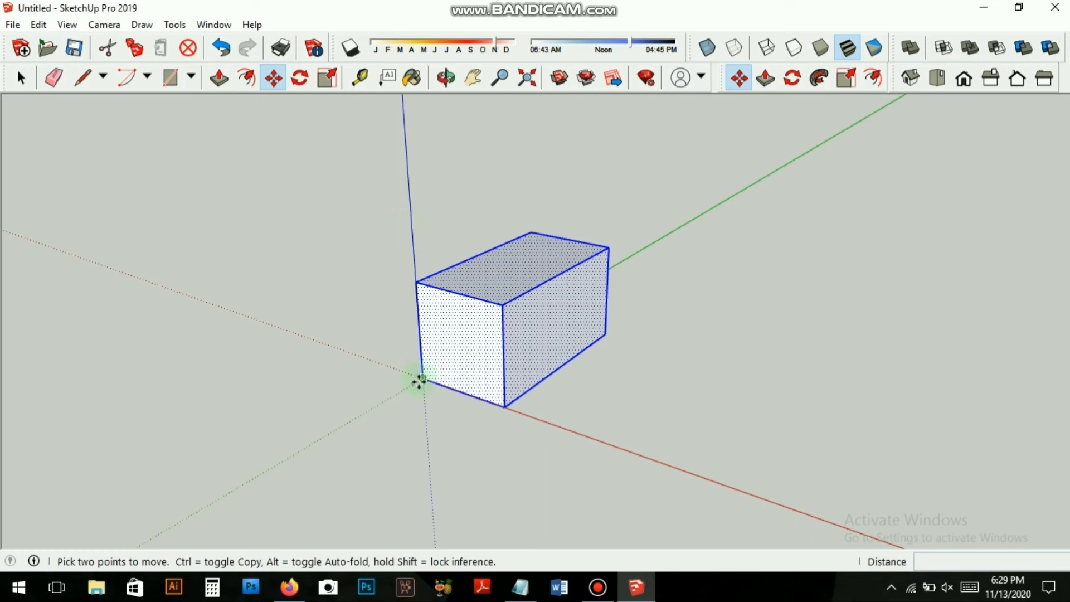
left_click(425, 378)
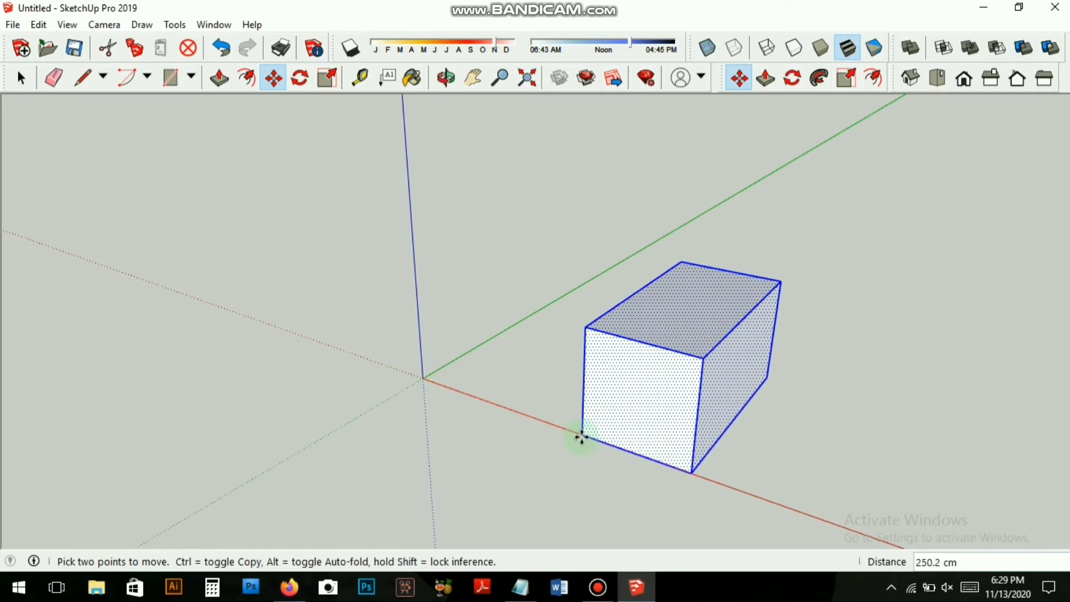
left_click(582, 438)
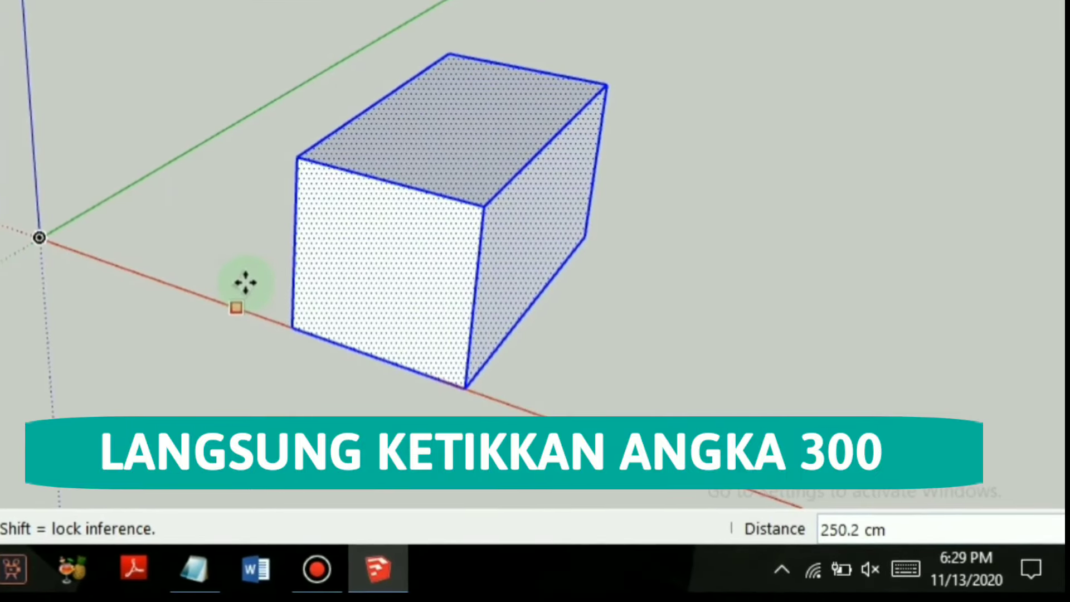
type("300")
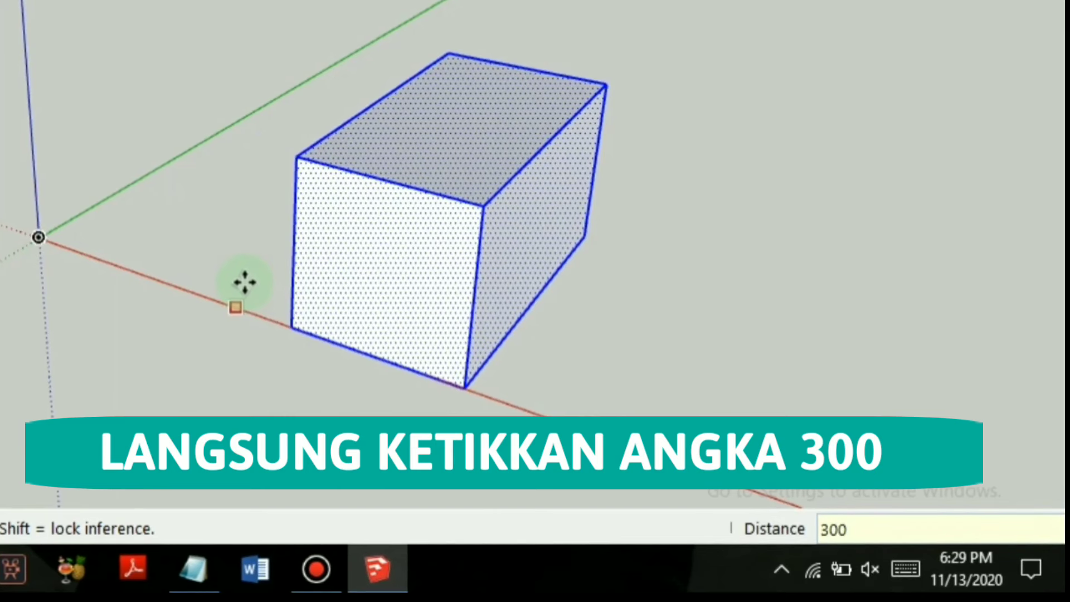
key("Return")
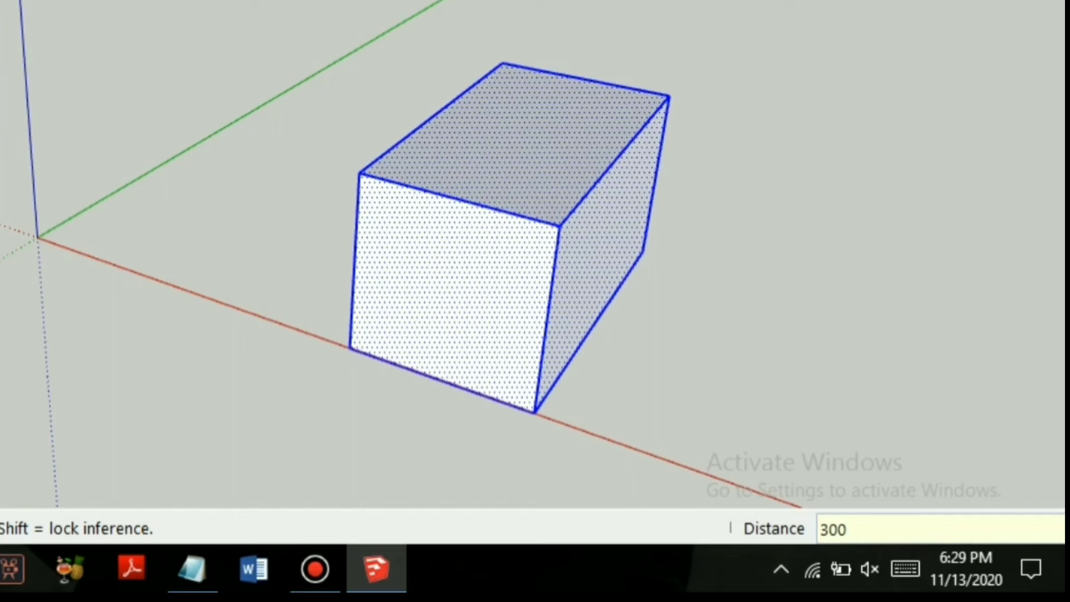
key("t")
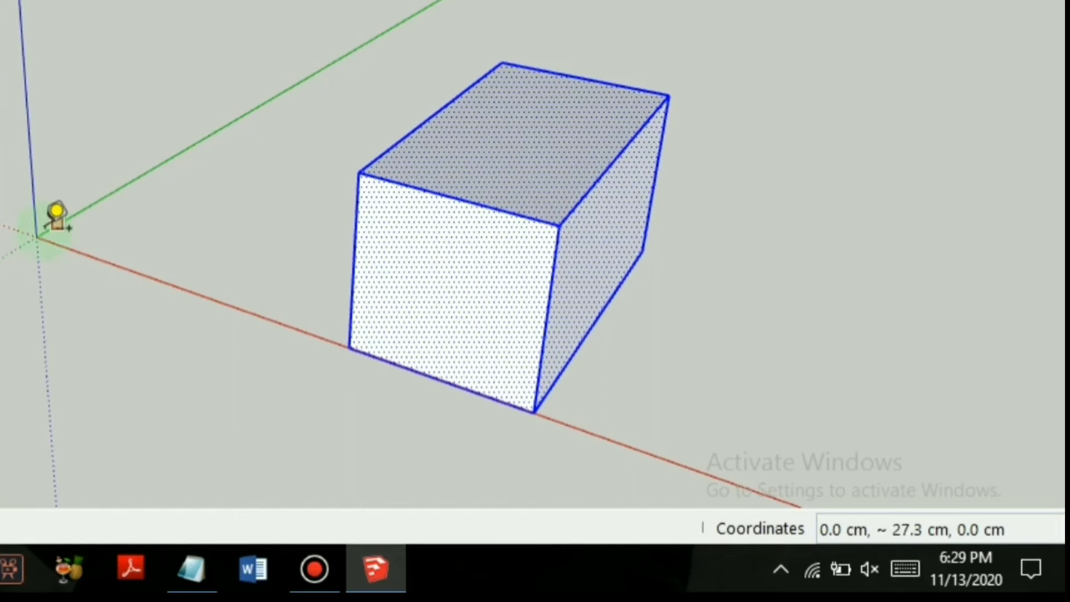
left_click(35, 235)
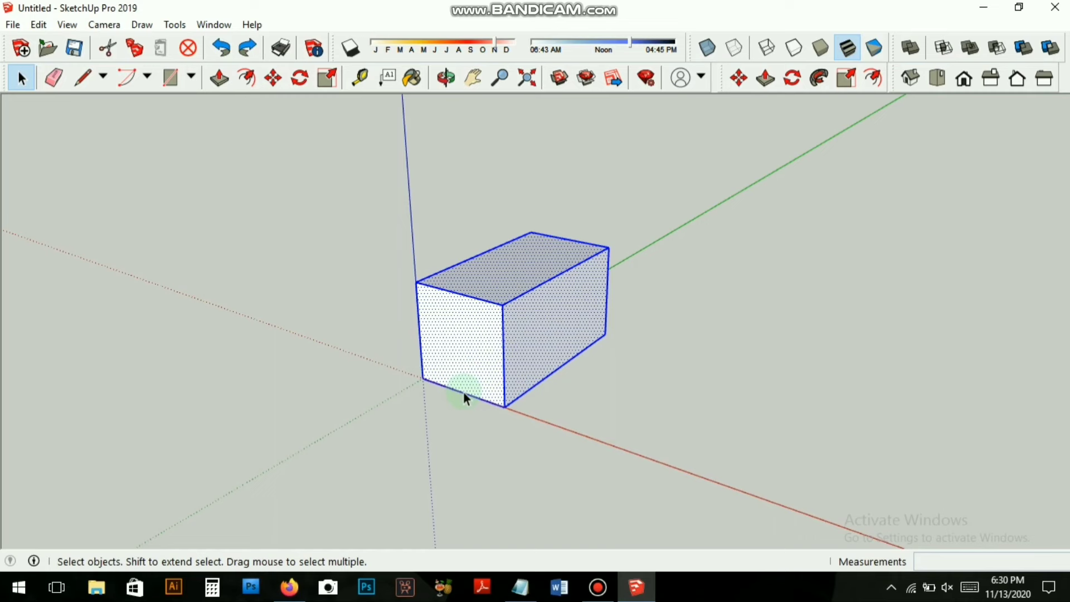
key("m")
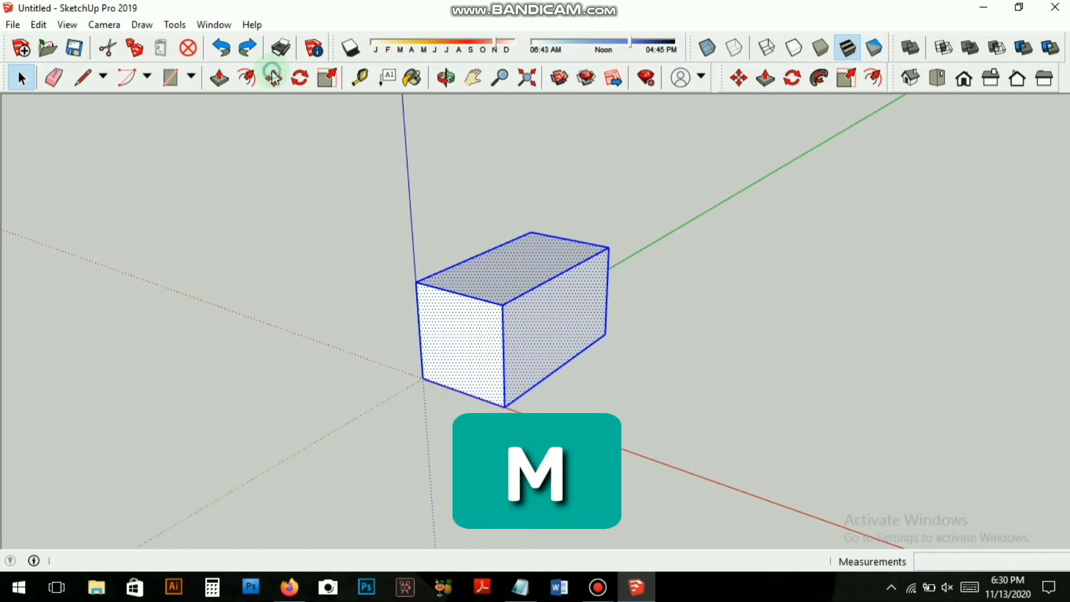
key("ctrl")
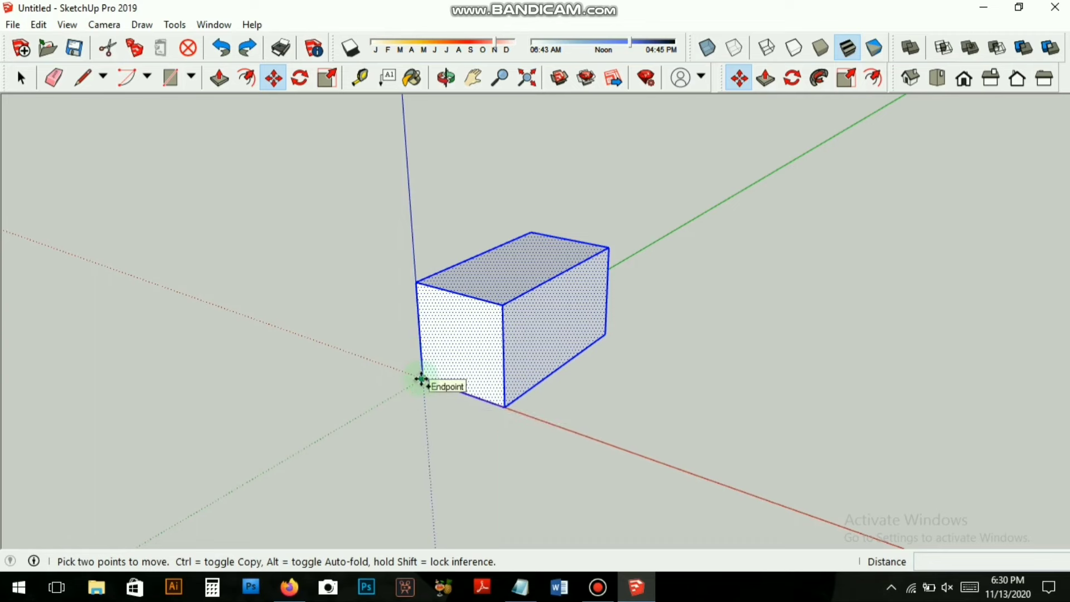
left_click(422, 380)
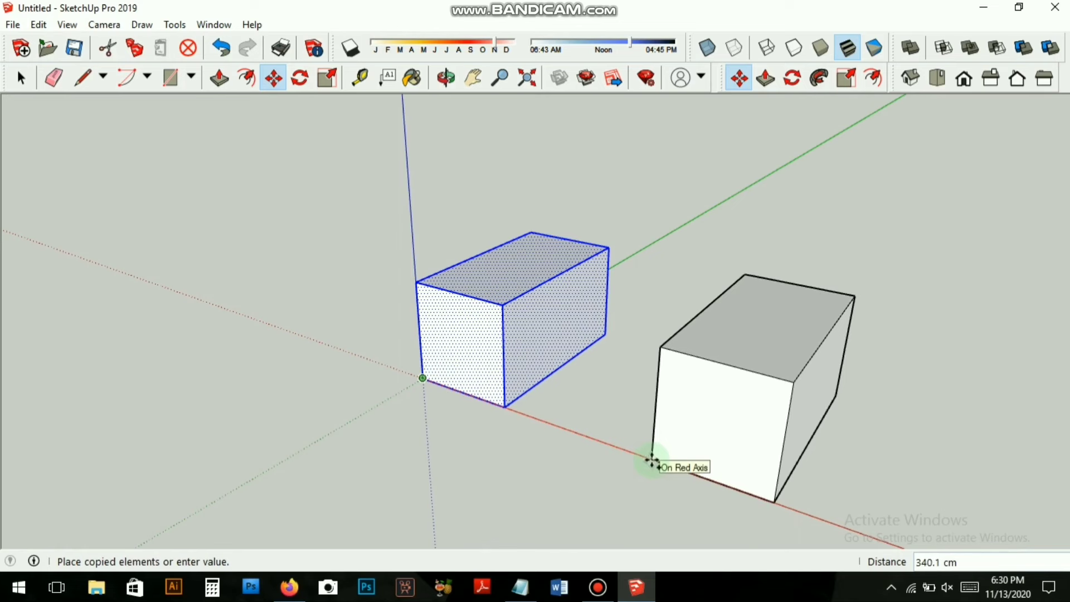
left_click(639, 454)
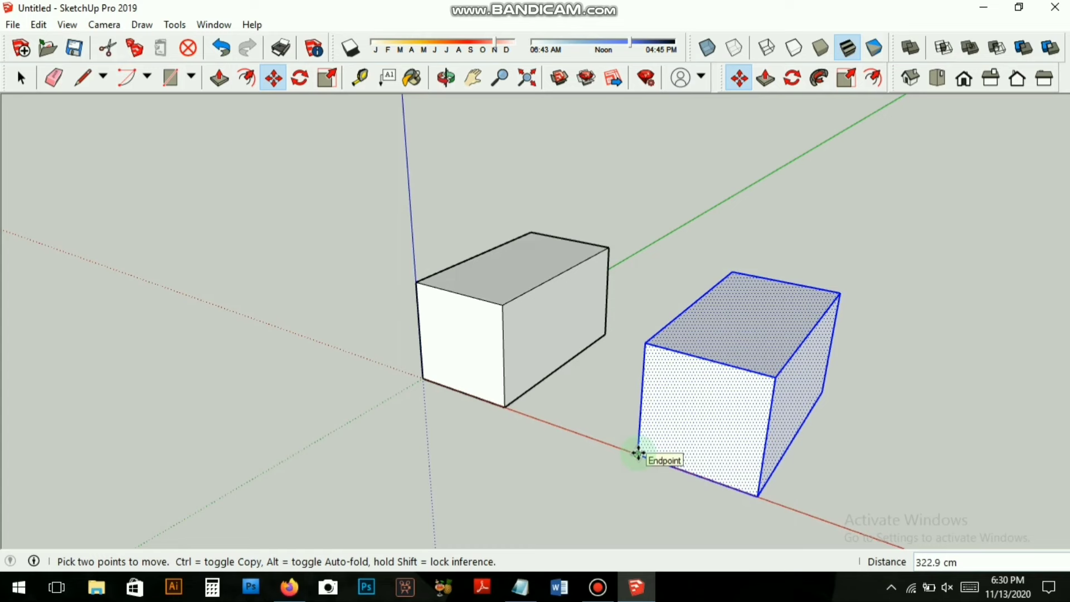
type("300")
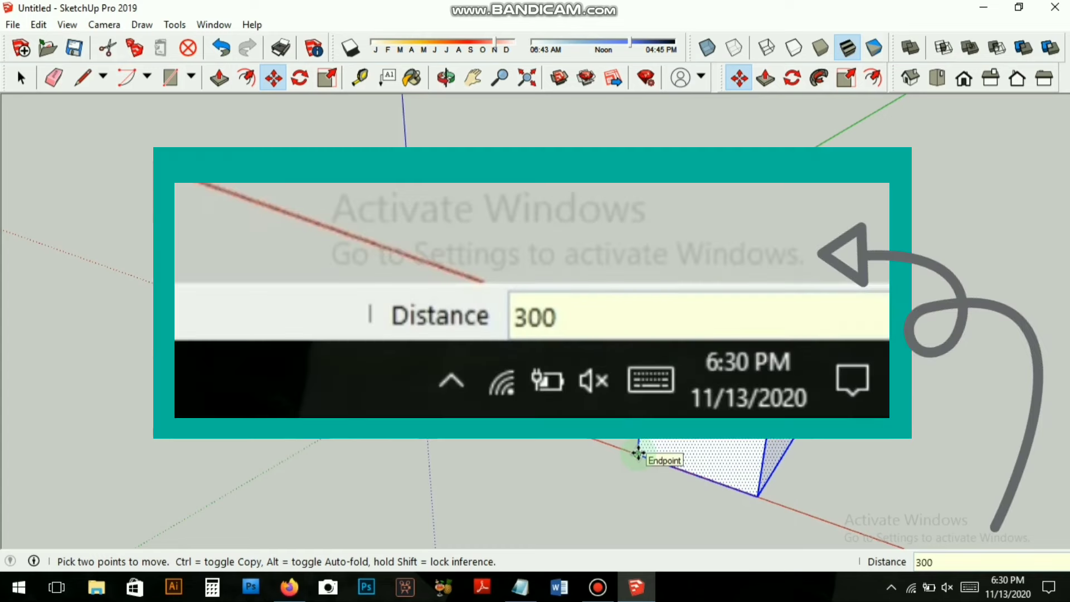
key("Return")
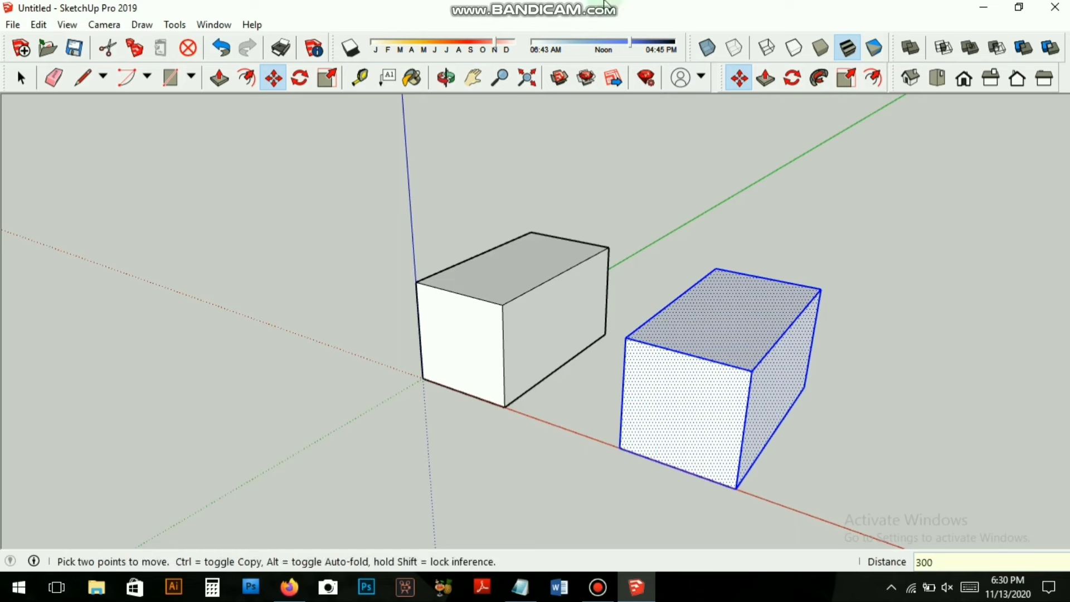
left_click(359, 78)
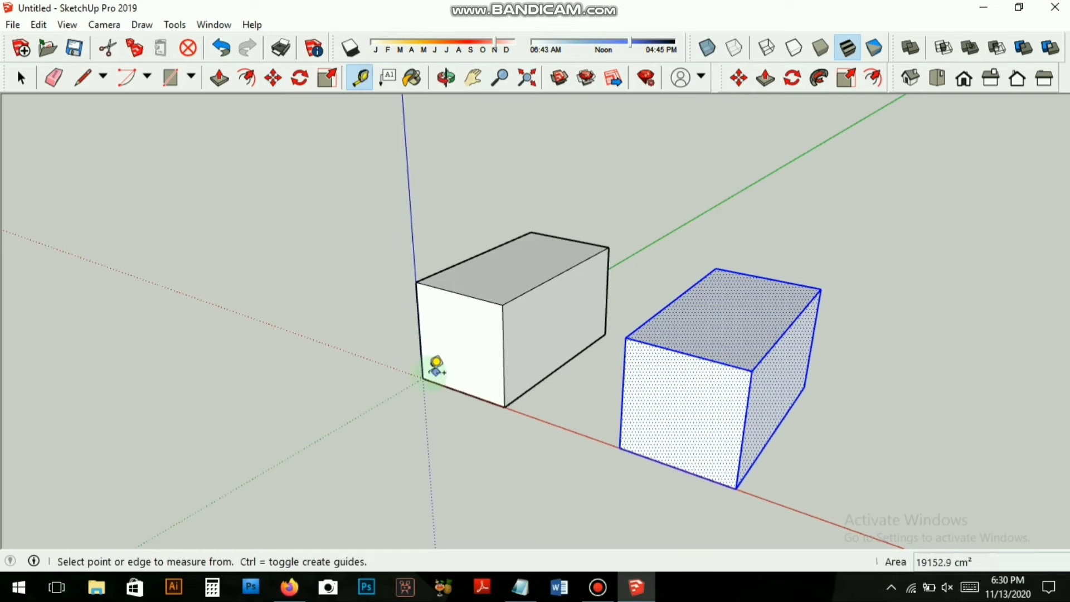
left_click(422, 378)
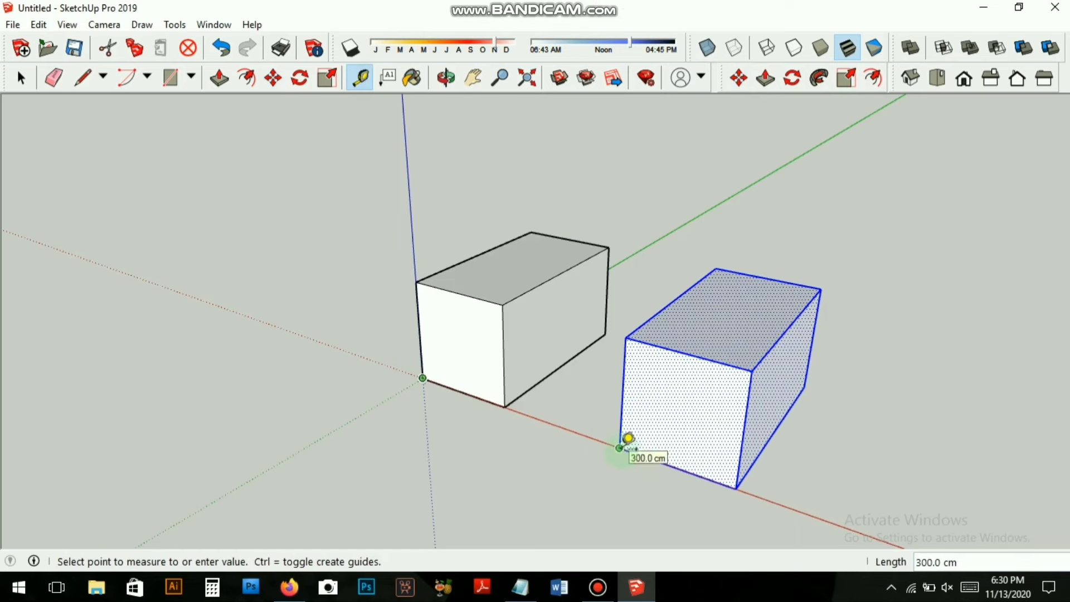
key("space")
key("Delete")
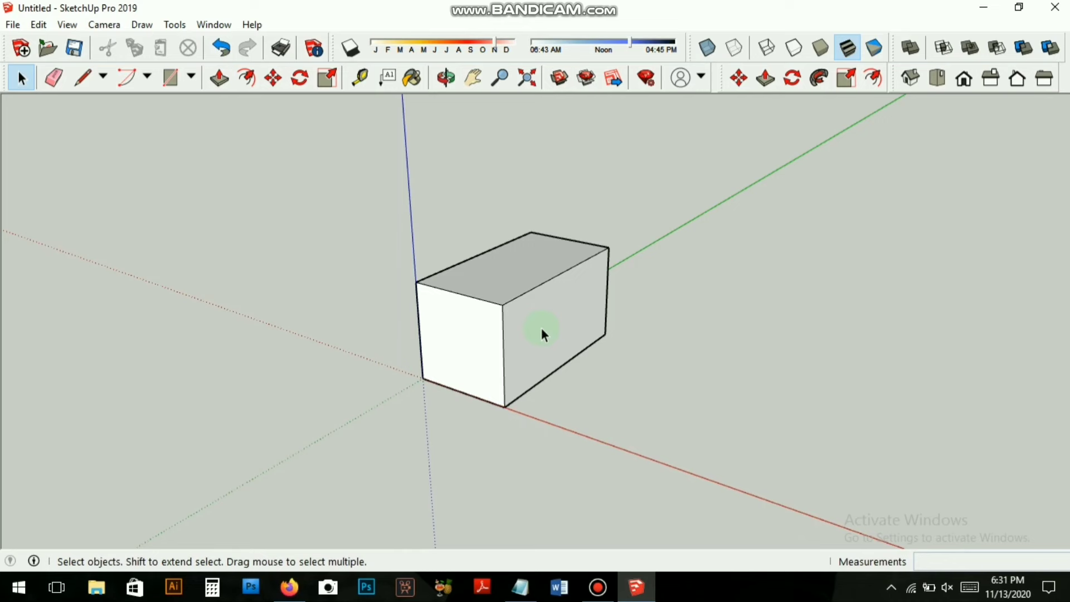
triple_click(555, 338)
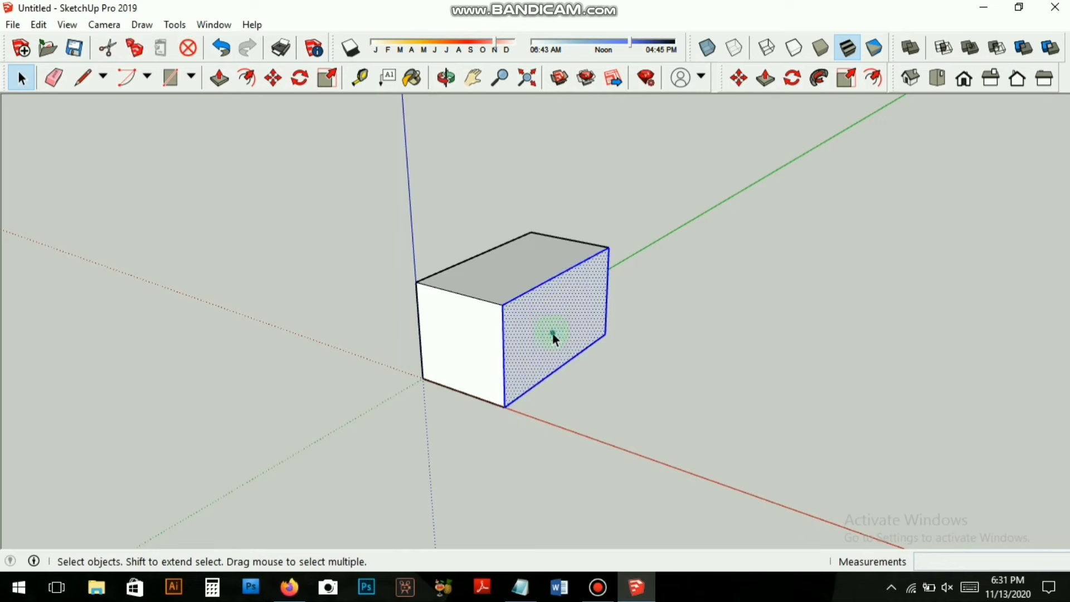
left_click(273, 78)
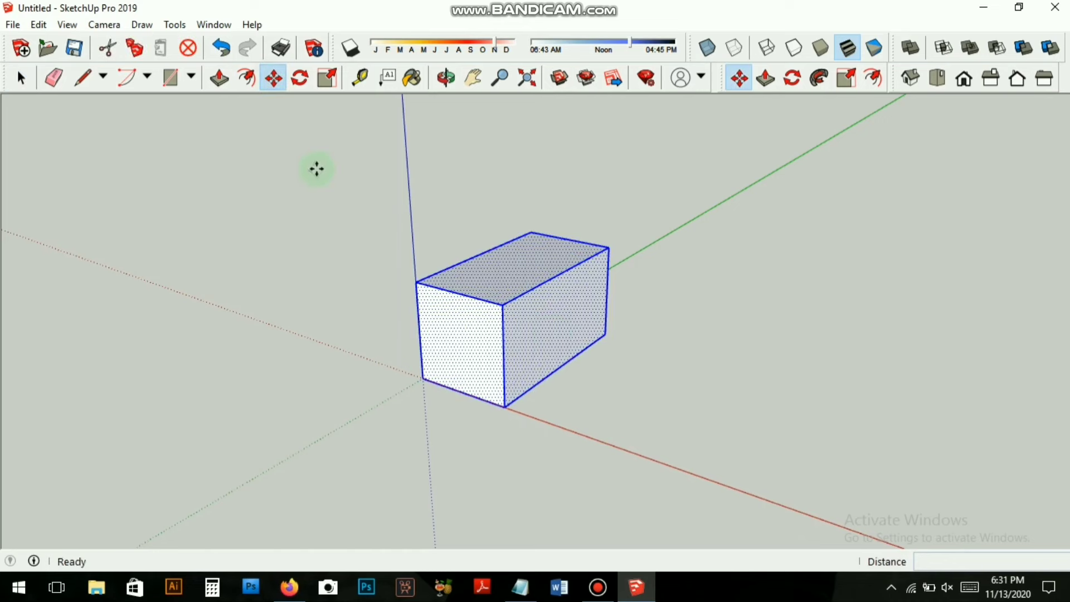
key("ctrl")
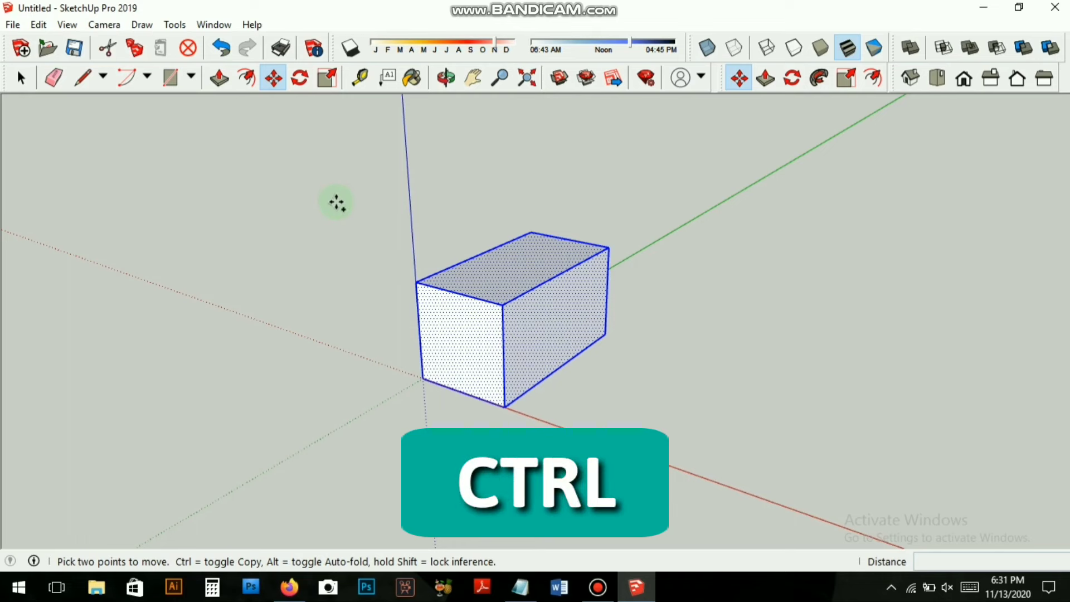
left_click(423, 377)
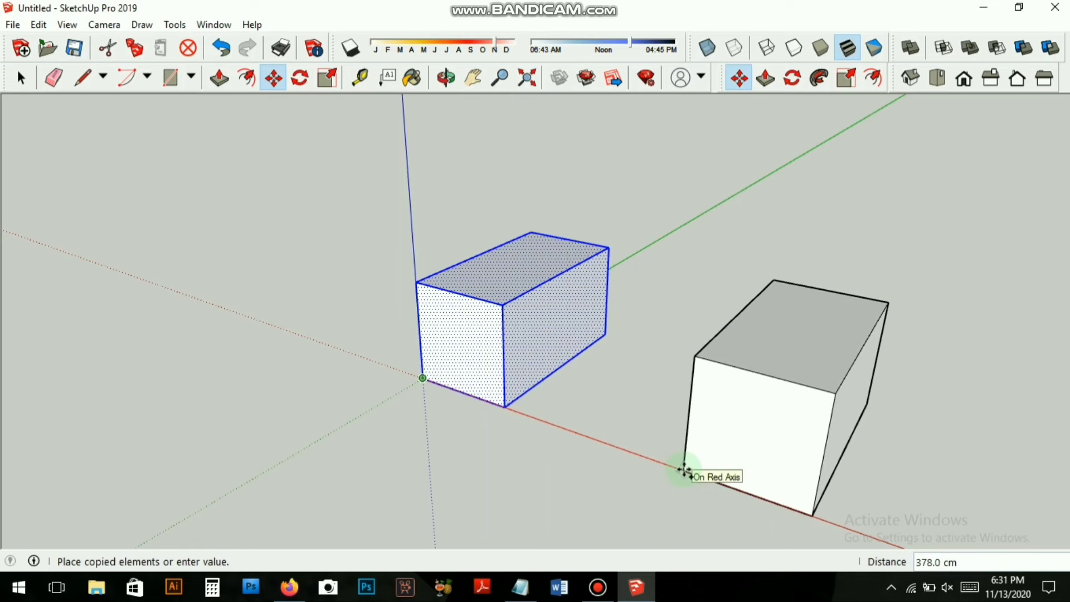
type("4")
type("00")
key("Return")
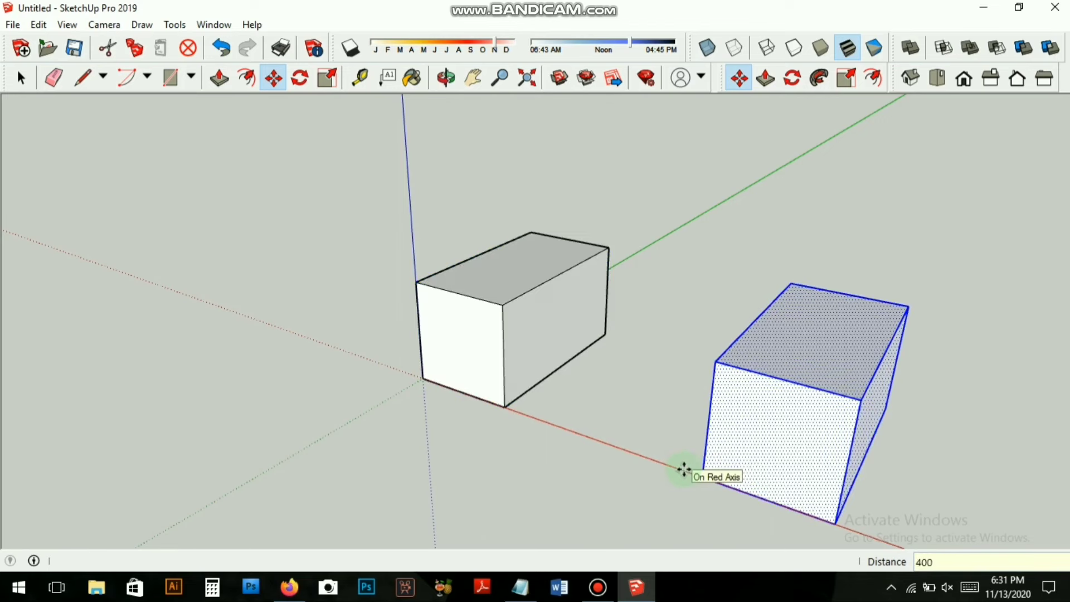
scroll(471, 411, "down", 2)
scroll(591, 399, "down", 2)
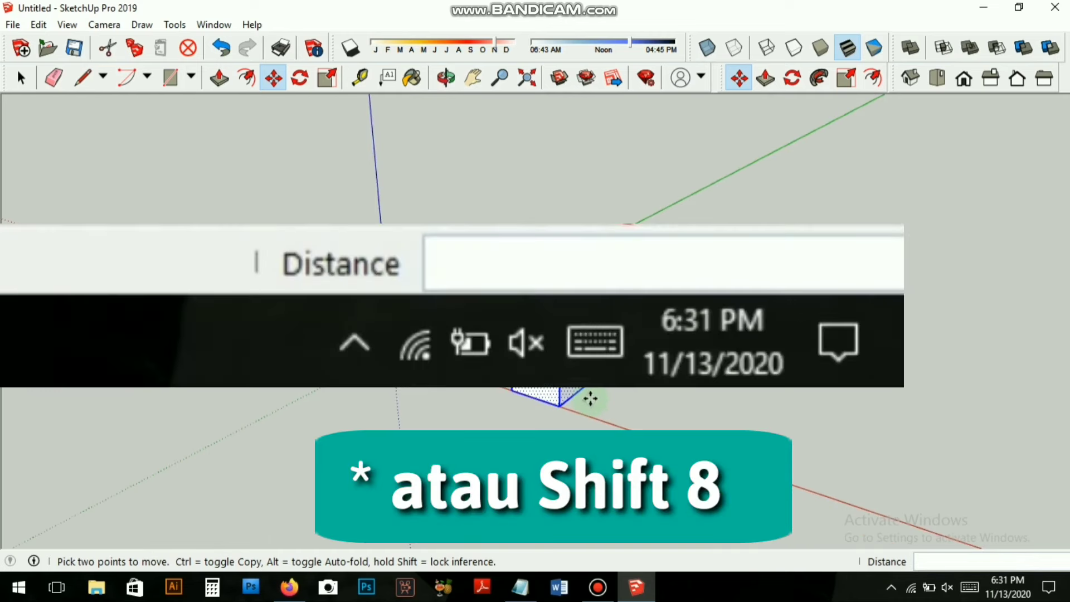
type("*")
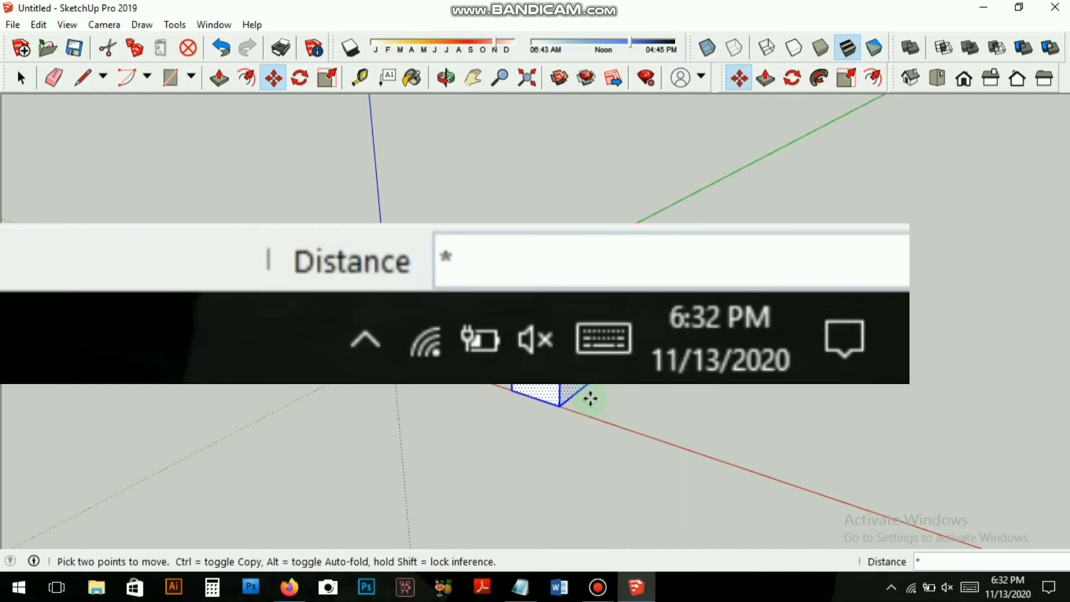
type("3")
key("Return")
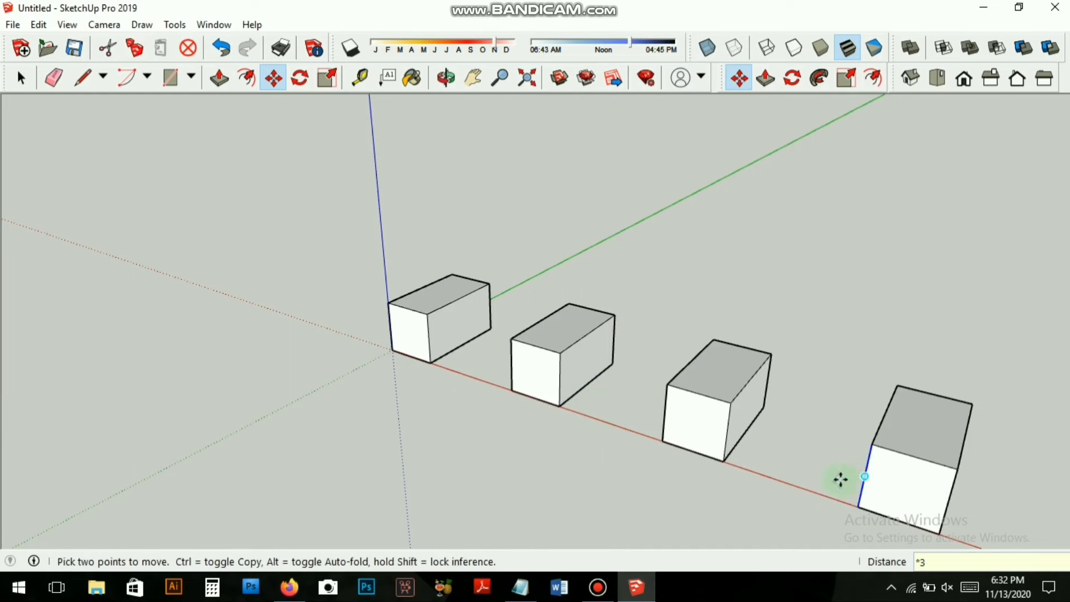
left_click(360, 78)
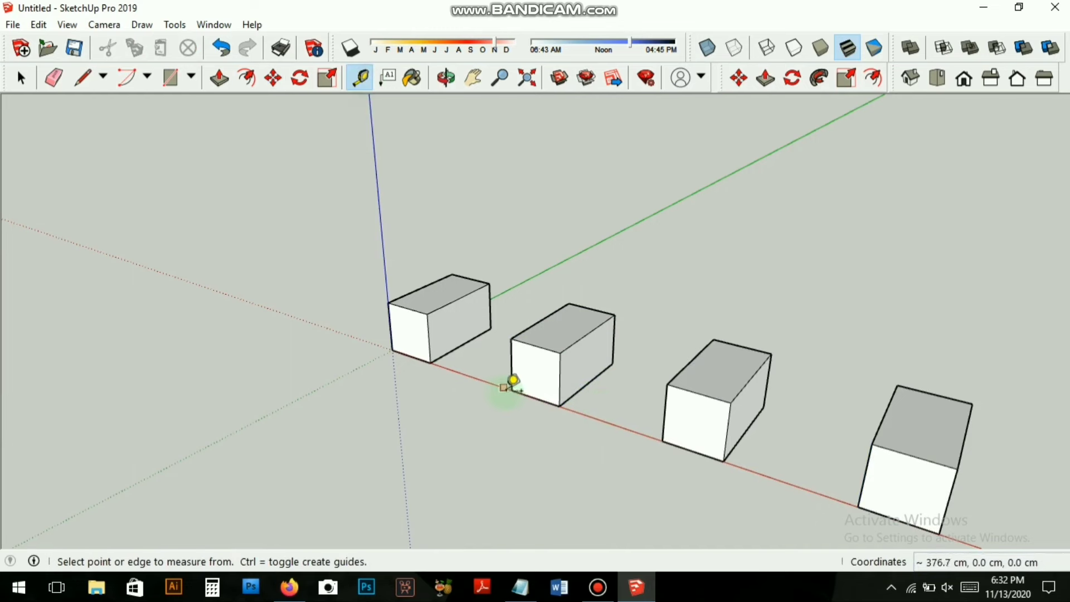
left_click(510, 389)
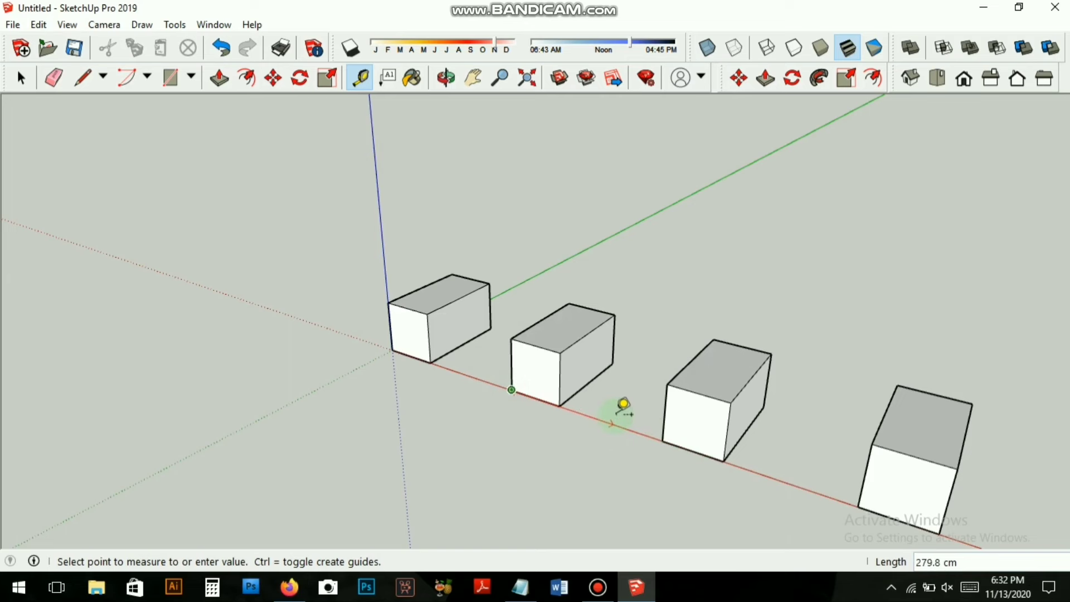
key("space")
key("ctrl+z")
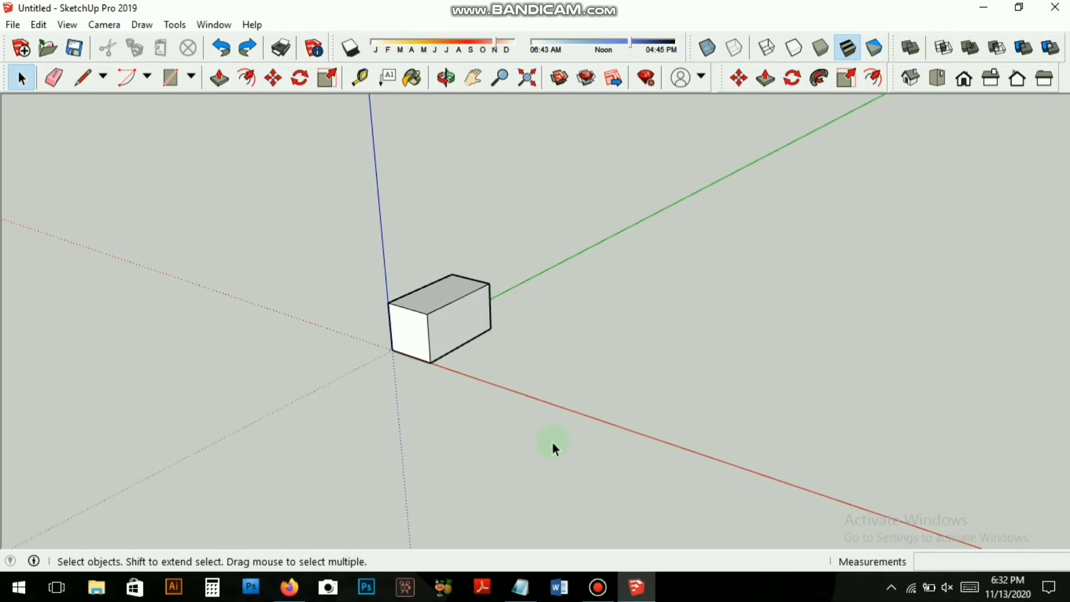
- Move-copy the box from its corner 800 along the red axis, then array it with /5
triple_click(454, 330)
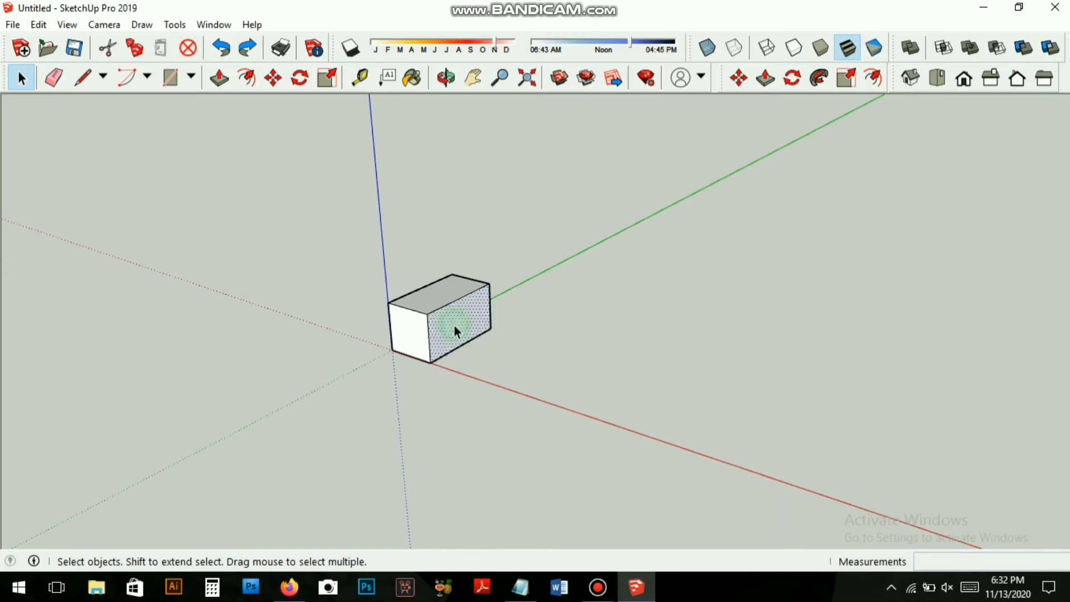
left_click(271, 90)
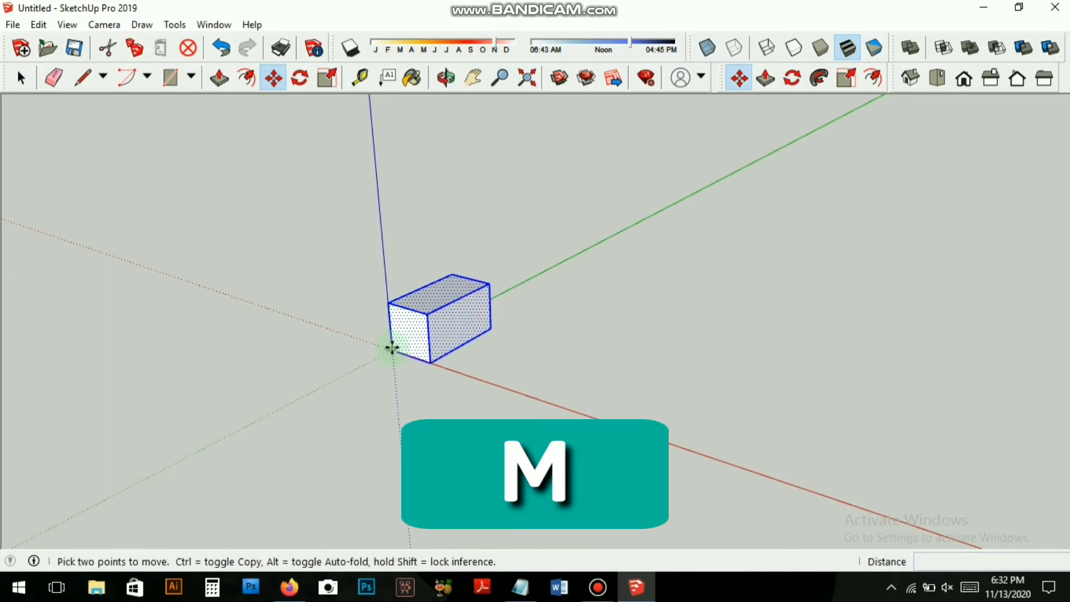
key("ctrl")
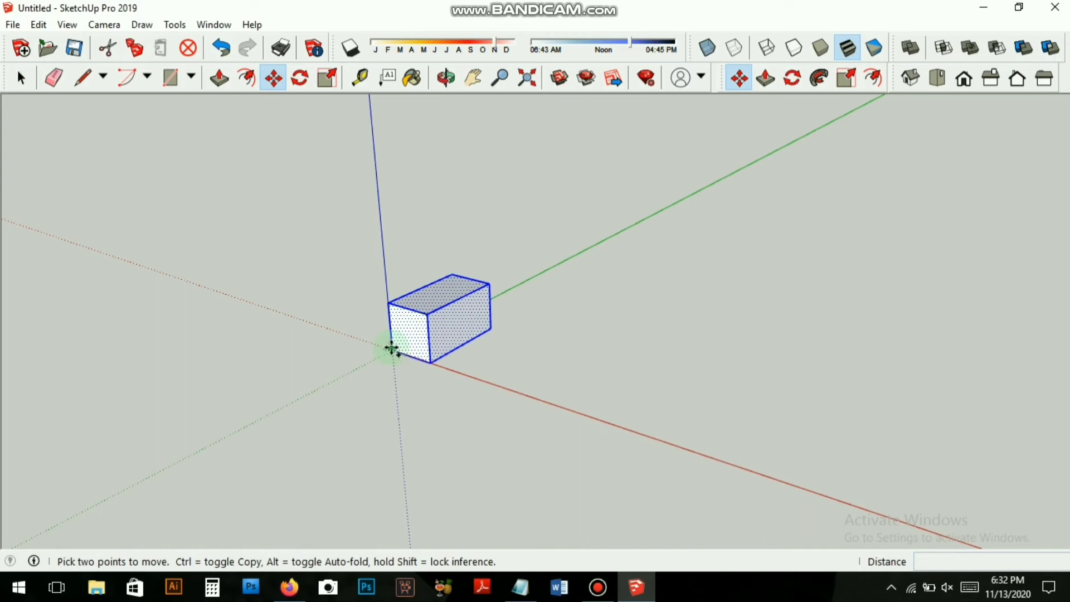
left_click(392, 350)
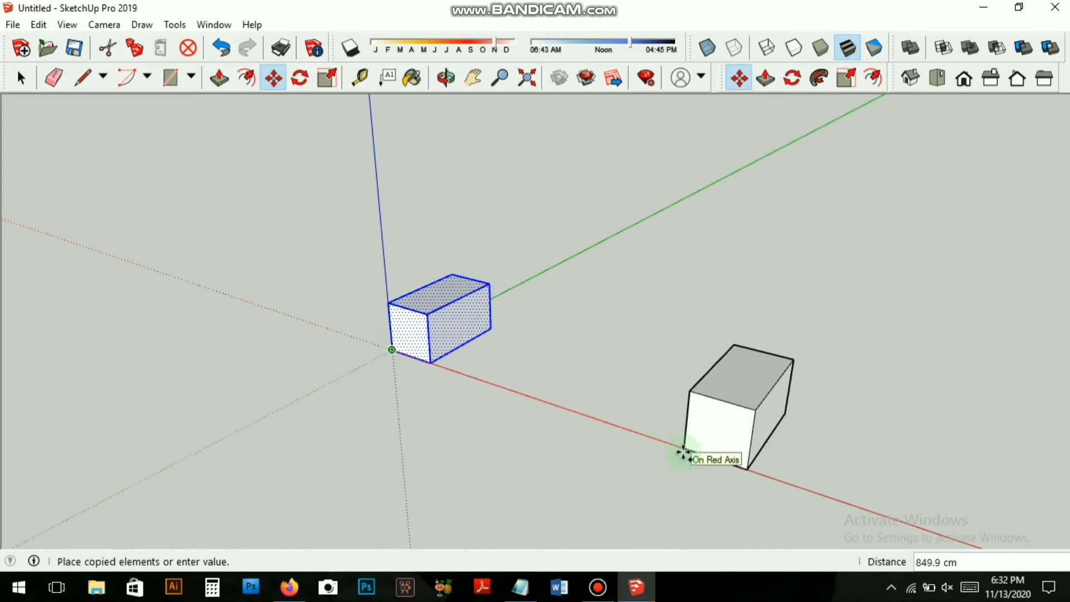
type("800")
key("Return")
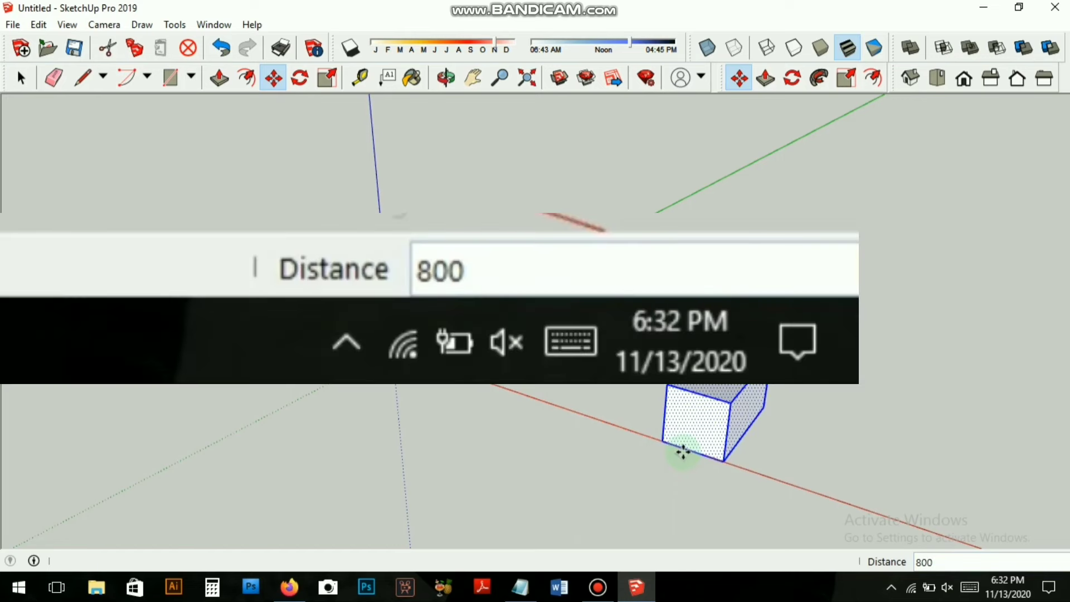
type("/")
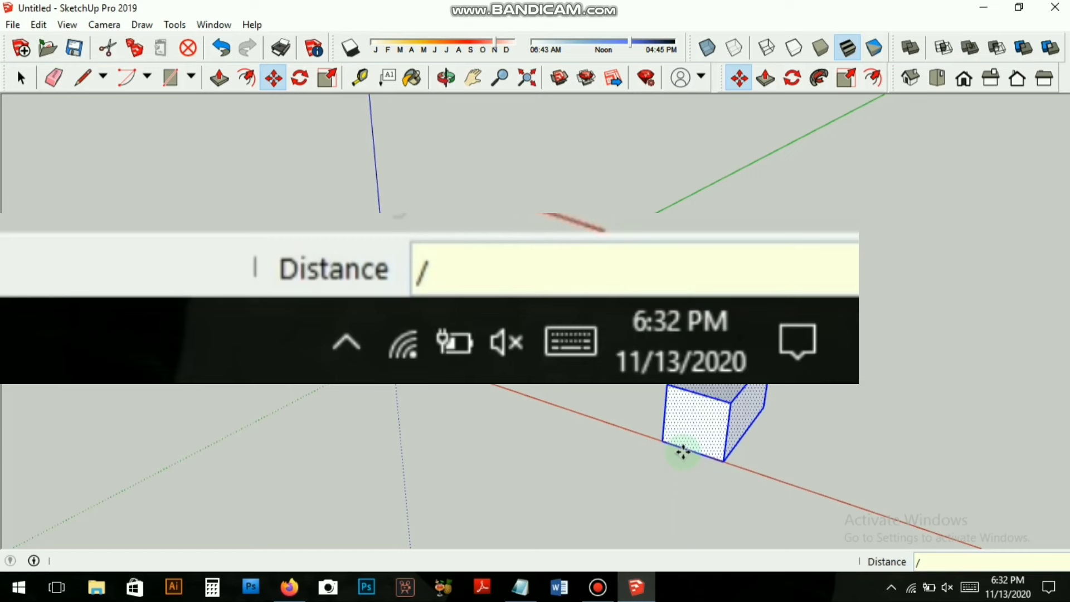
type("5")
key("Return")
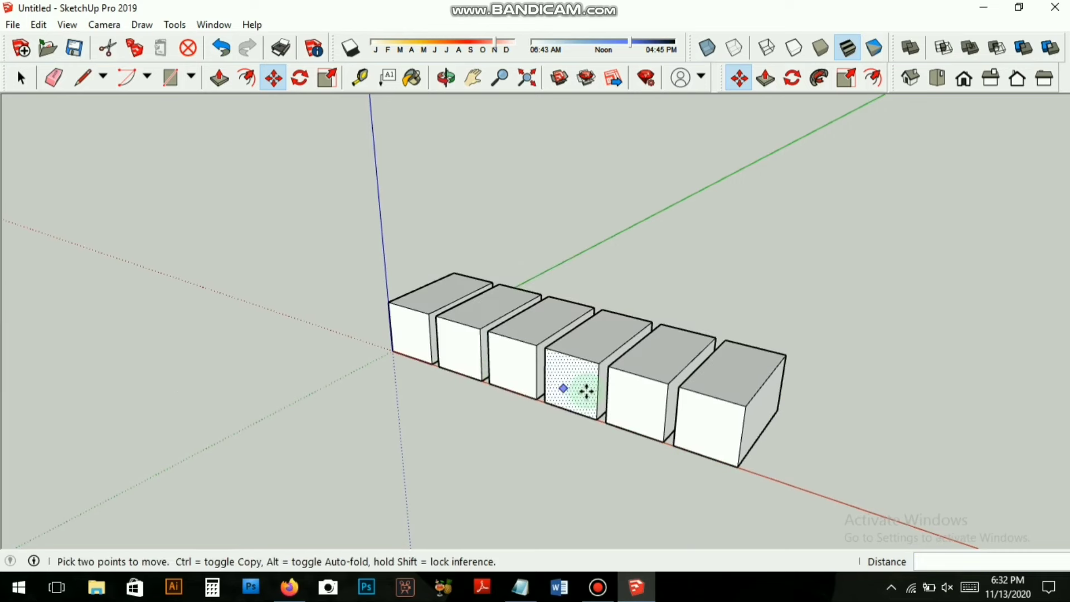
- Select all and zoom in and out to inspect the row of six boxes
scroll(614, 427, "up", 1)
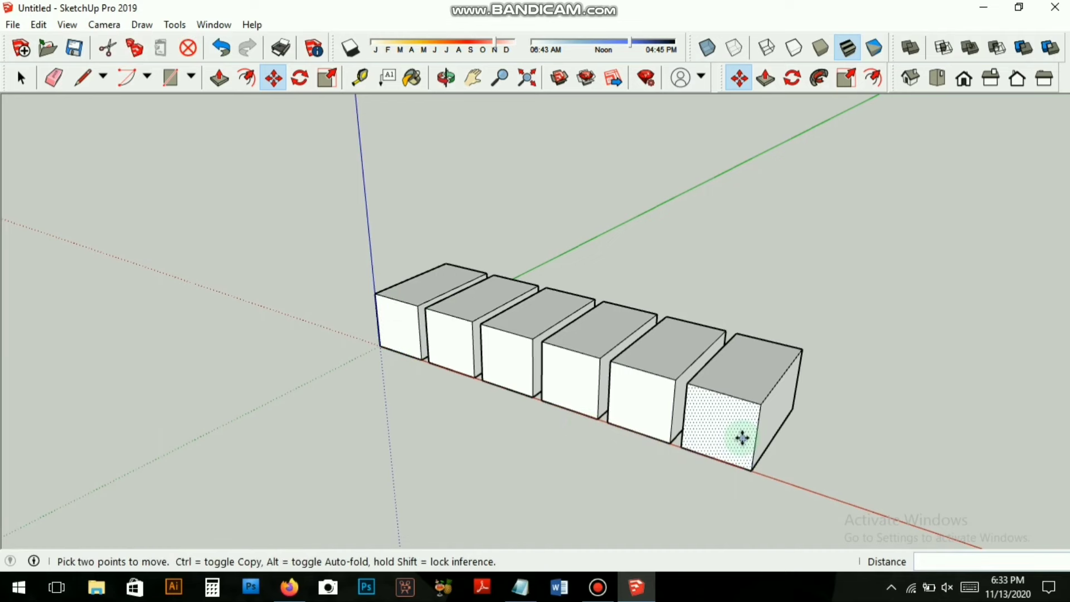
key("ctrl+a")
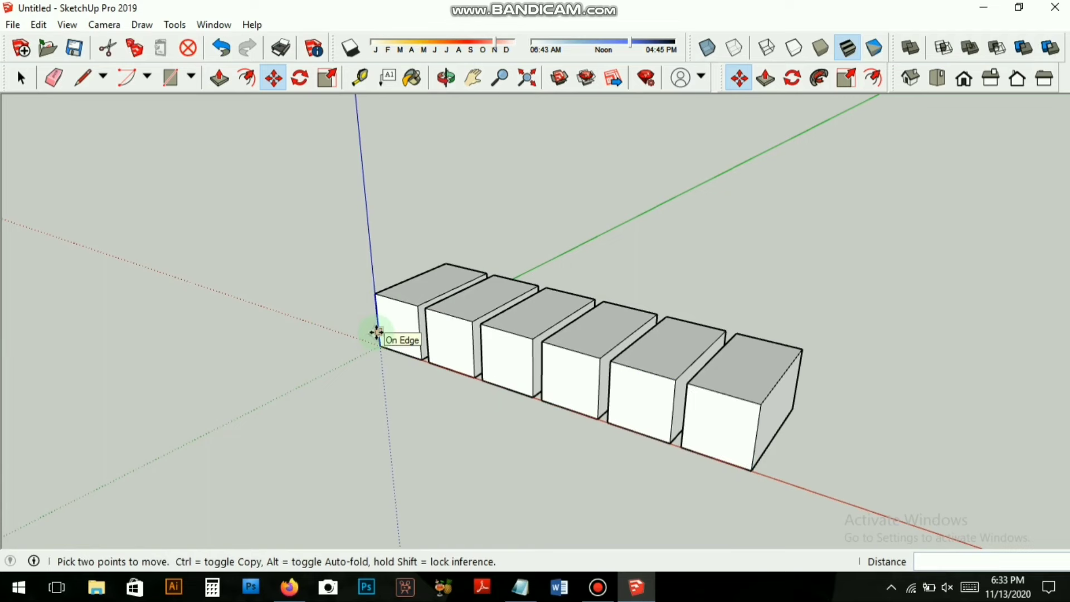
scroll(595, 385, "up", 1)
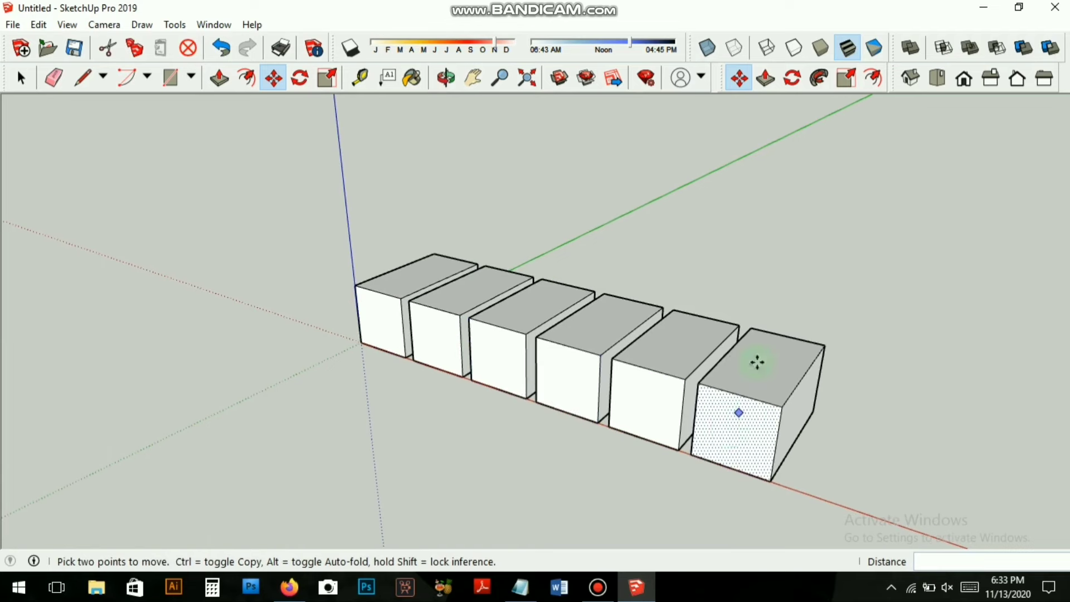
scroll(409, 346, "down", 2)
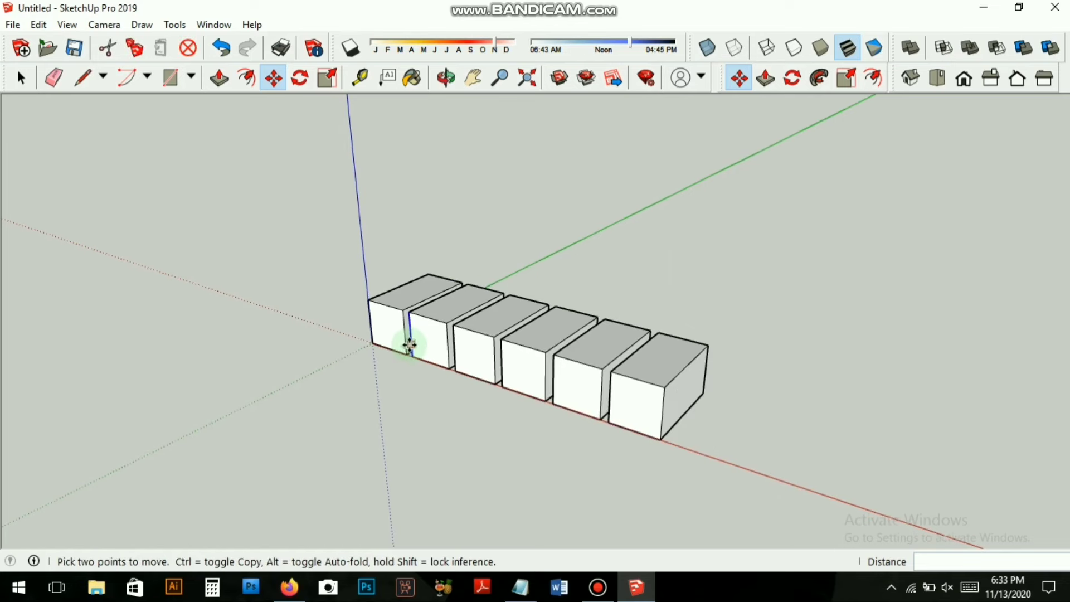